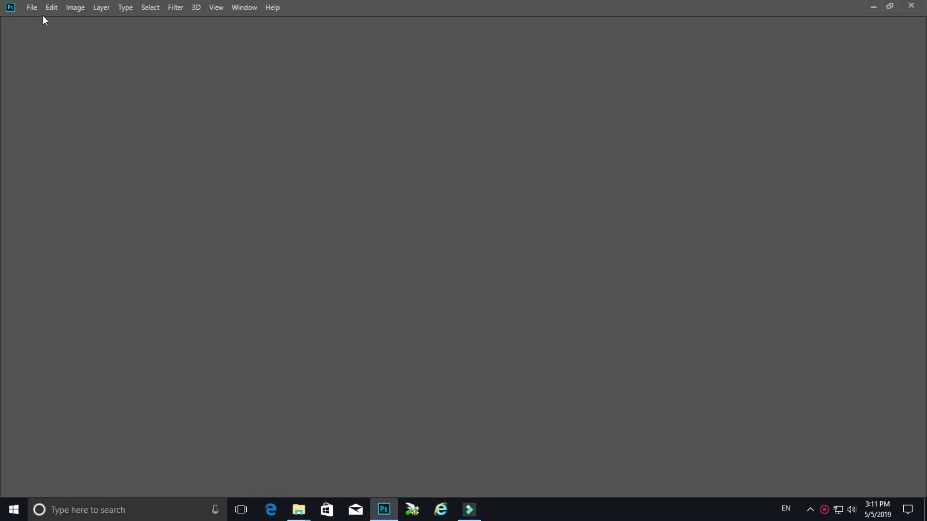
- Open the Thumb-Pend image from the Convert PenDintoRAM folder
{"action": "left_click", "coordinate": [32, 7]}
{"action": "left_click", "coordinate": [42, 29]}
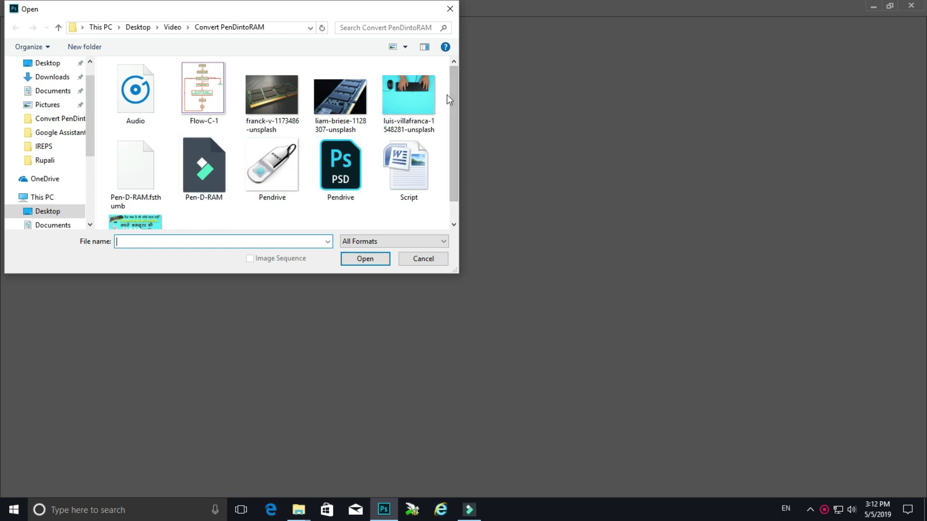
{"action": "left_click_drag", "start_coordinate": [453, 88], "coordinate": [454, 154]}
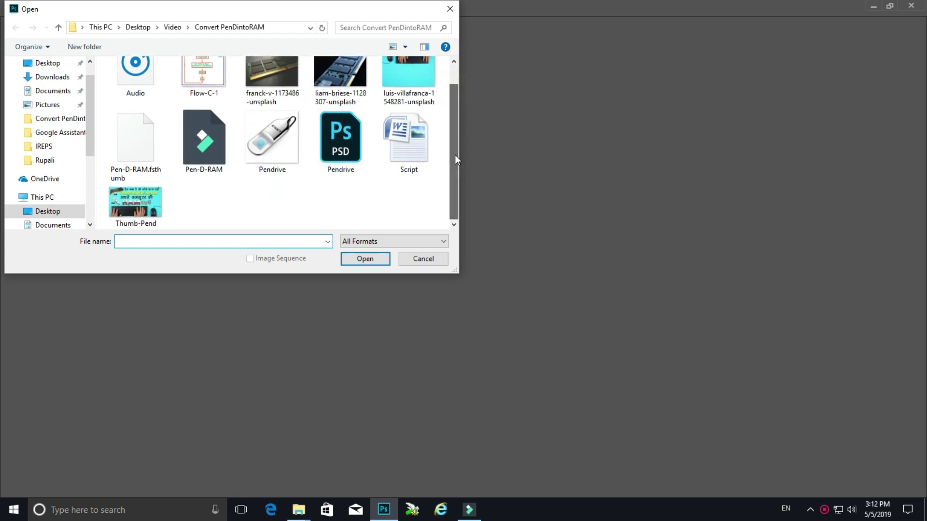
{"action": "left_click", "coordinate": [129, 202]}
{"action": "left_click", "coordinate": [355, 260]}
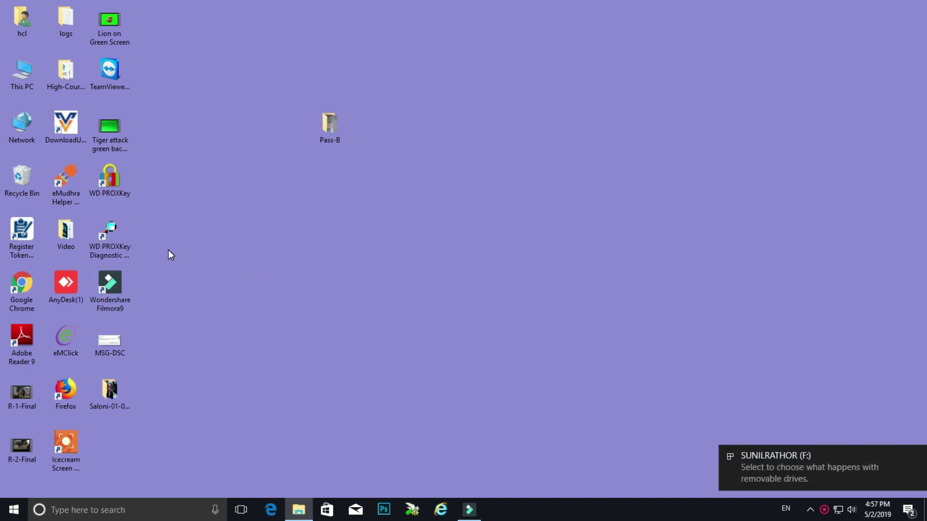
- Open This PC from the desktop and quick-format the removable drive F: with the FAT32 file system
{"action": "double_click", "coordinate": [22, 75]}
{"action": "double_click", "coordinate": [22, 72]}
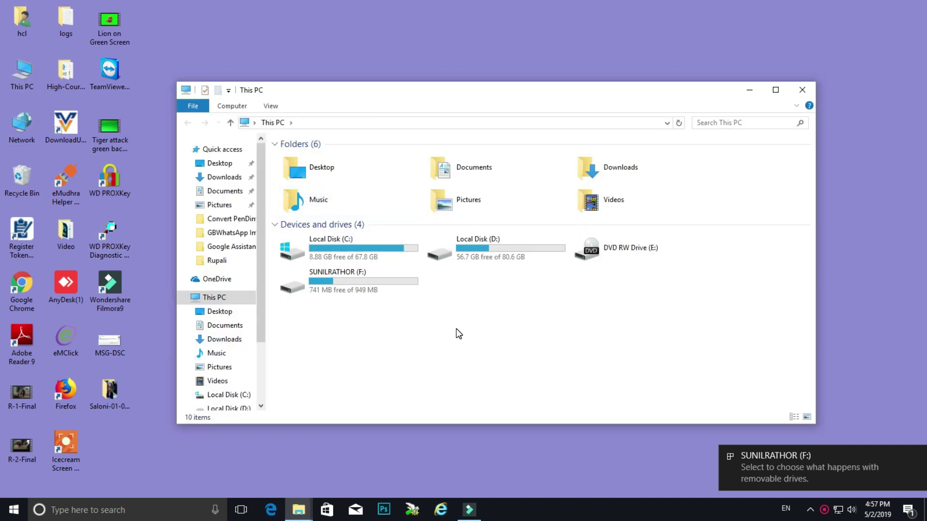
{"action": "left_click", "coordinate": [355, 280]}
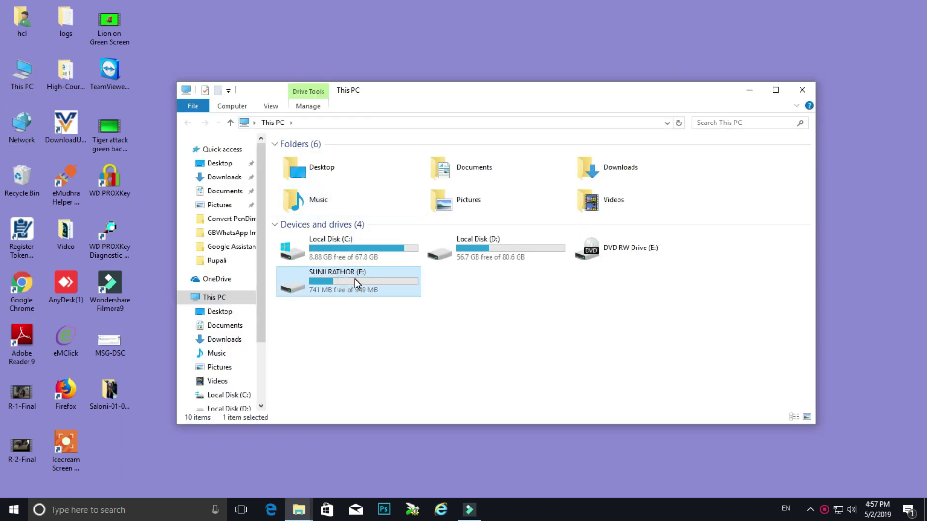
{"action": "left_click", "coordinate": [447, 323]}
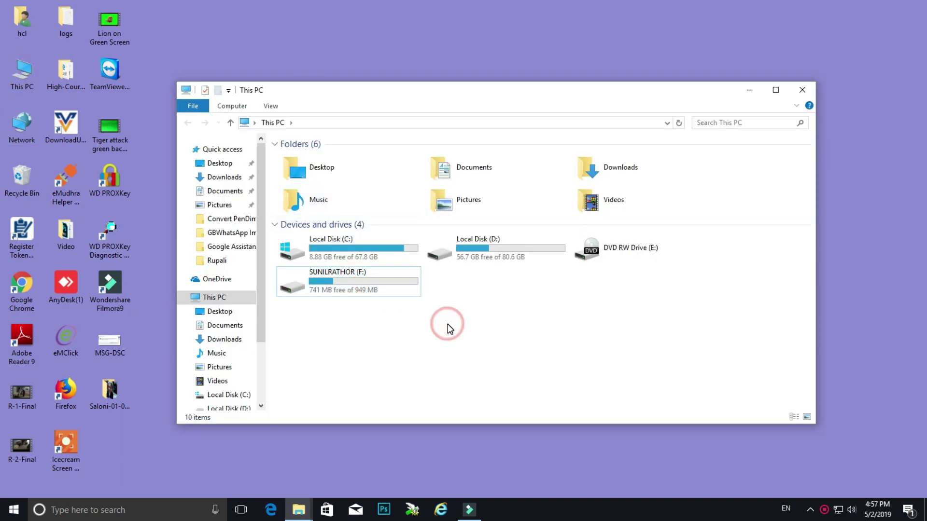
{"action": "right_click", "coordinate": [359, 283]}
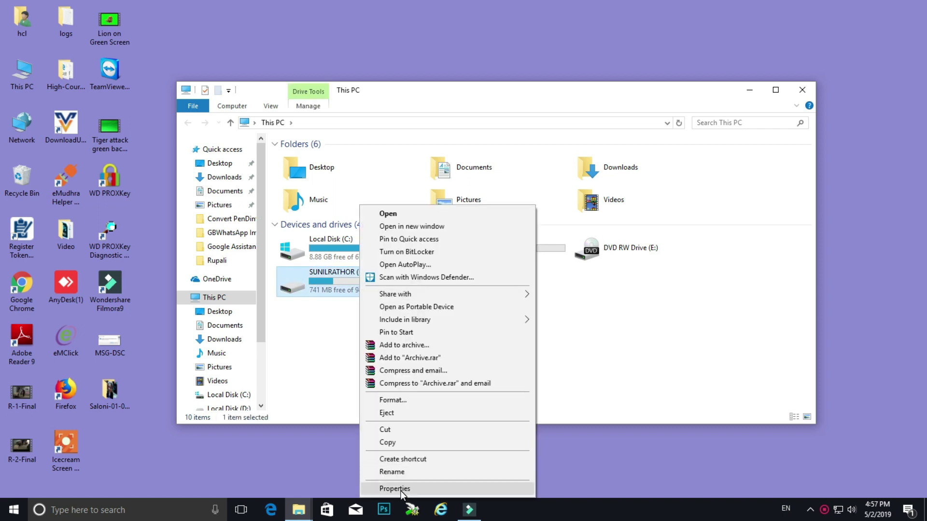
{"action": "left_click", "coordinate": [399, 400]}
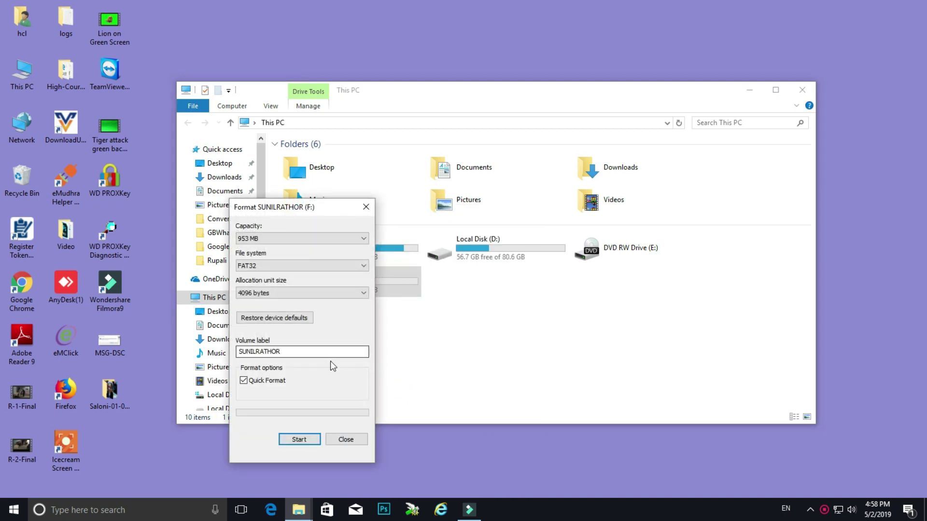
{"action": "left_click", "coordinate": [300, 440]}
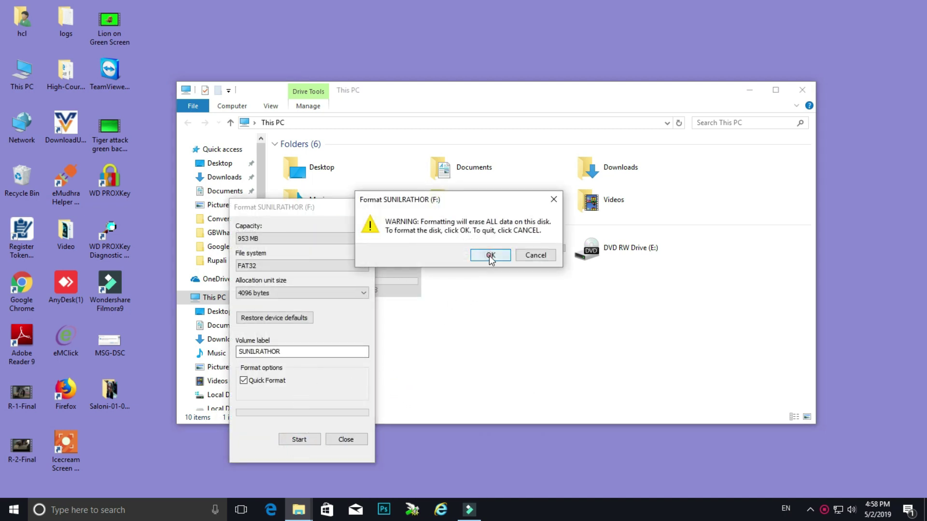
{"action": "left_click", "coordinate": [489, 254]}
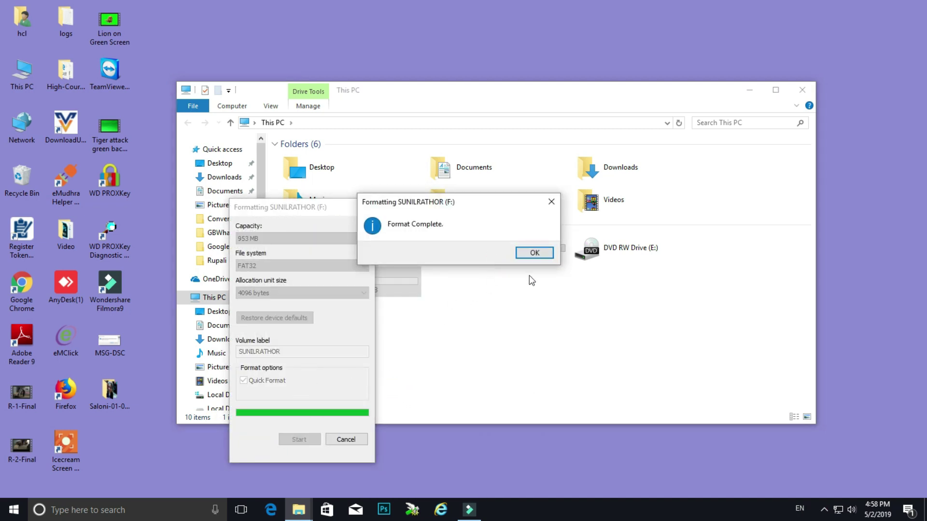
{"action": "left_click", "coordinate": [534, 253]}
{"action": "key", "text": "Escape"}
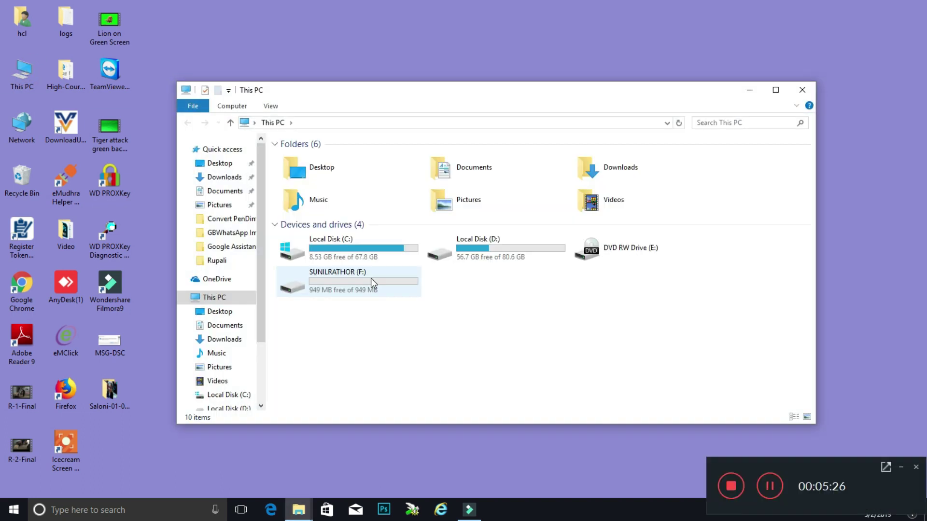
- Check the ReadyBoost settings in the properties of the removable drive F:
{"action": "left_click", "coordinate": [354, 279]}
{"action": "right_click", "coordinate": [353, 278]}
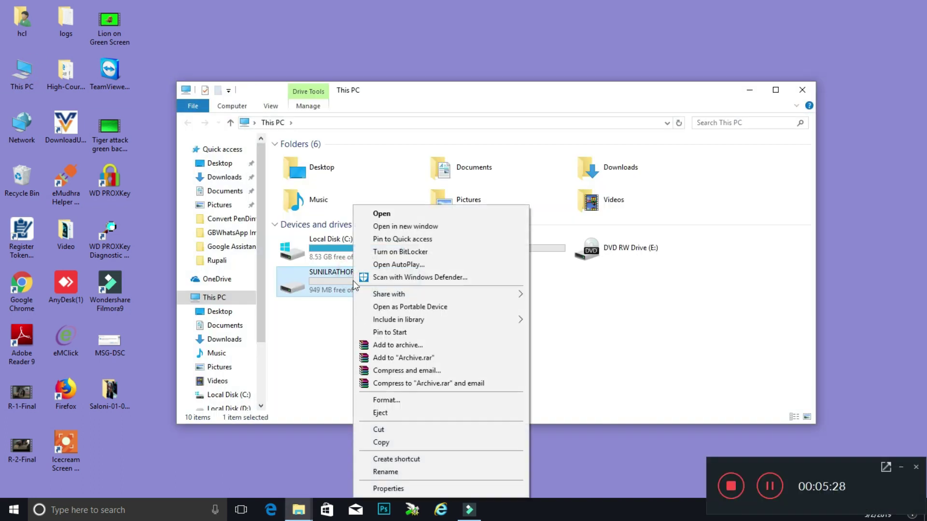
{"action": "left_click", "coordinate": [389, 489]}
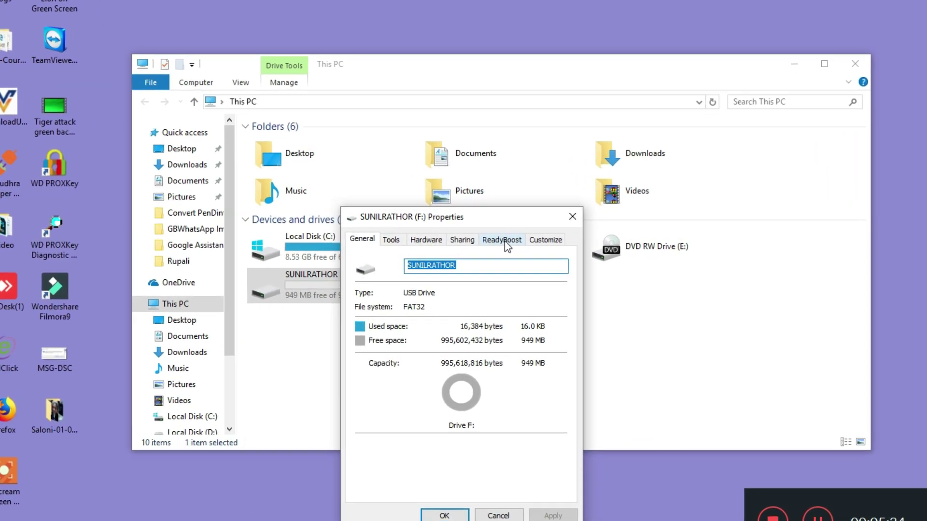
{"action": "left_click", "coordinate": [502, 242]}
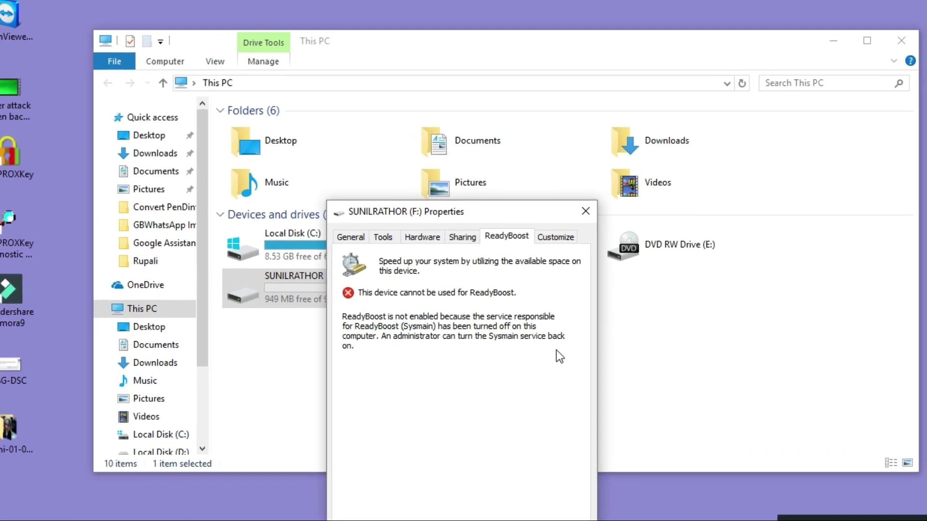
{"action": "left_click_drag", "start_coordinate": [531, 210], "coordinate": [544, 67]}
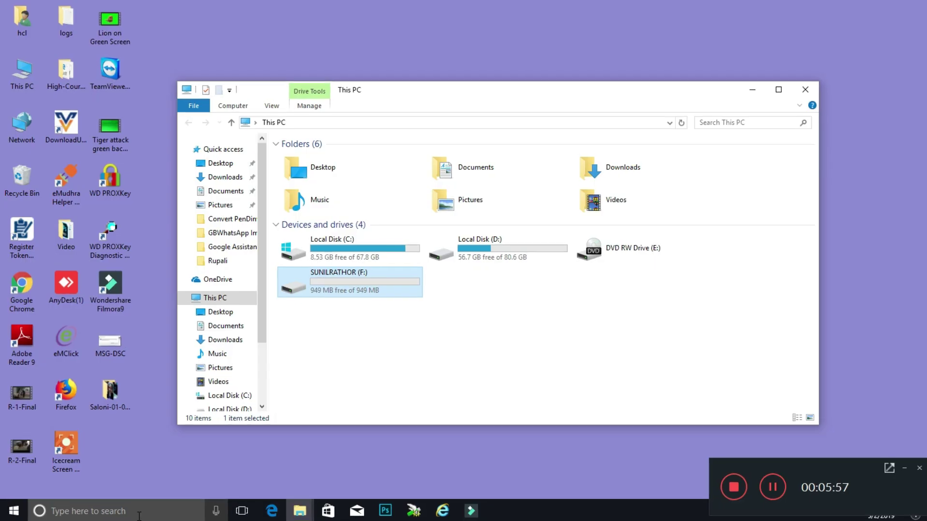
- Search Windows for "services" and open the Services desktop app
{"action": "key", "text": "super+s"}
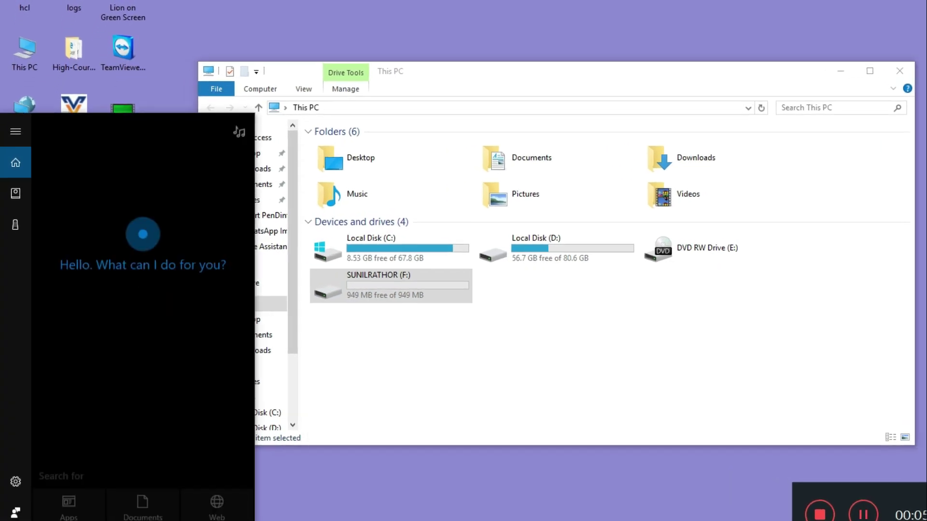
{"action": "type", "text": "service"}
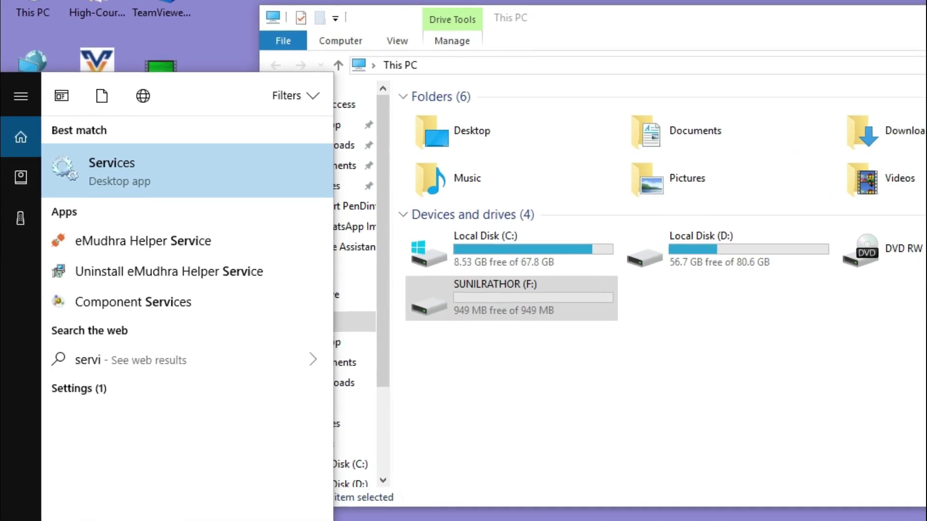
{"action": "type", "text": "s"}
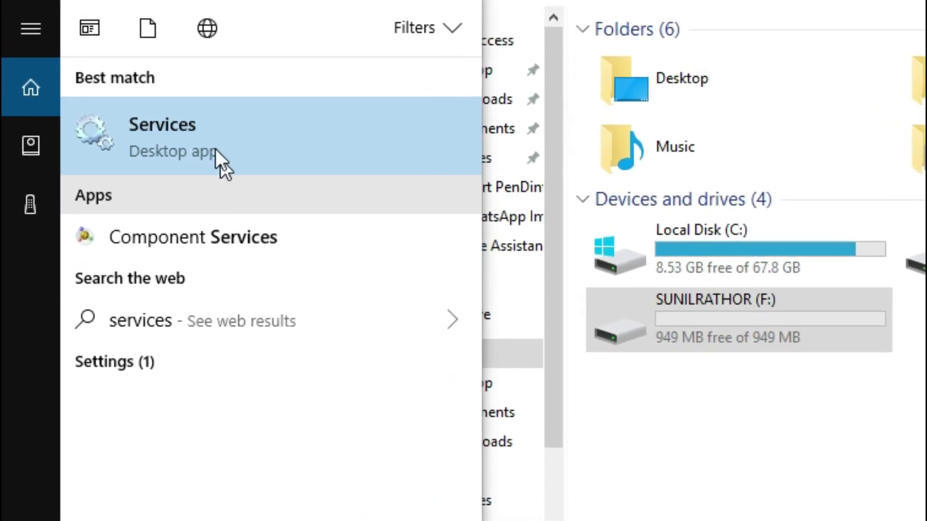
{"action": "left_click", "coordinate": [161, 174]}
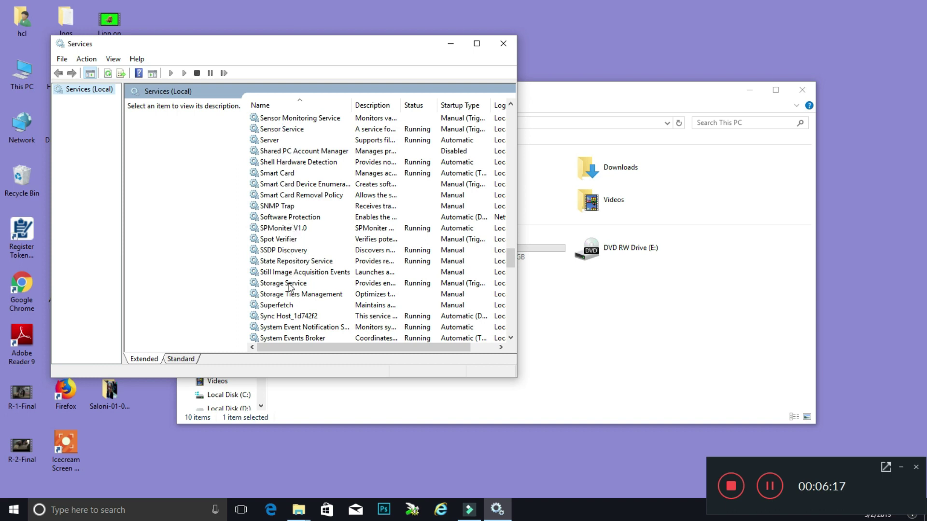
- Open the properties of the Superfetch service and set its startup type to Automatic
{"action": "left_click", "coordinate": [277, 304]}
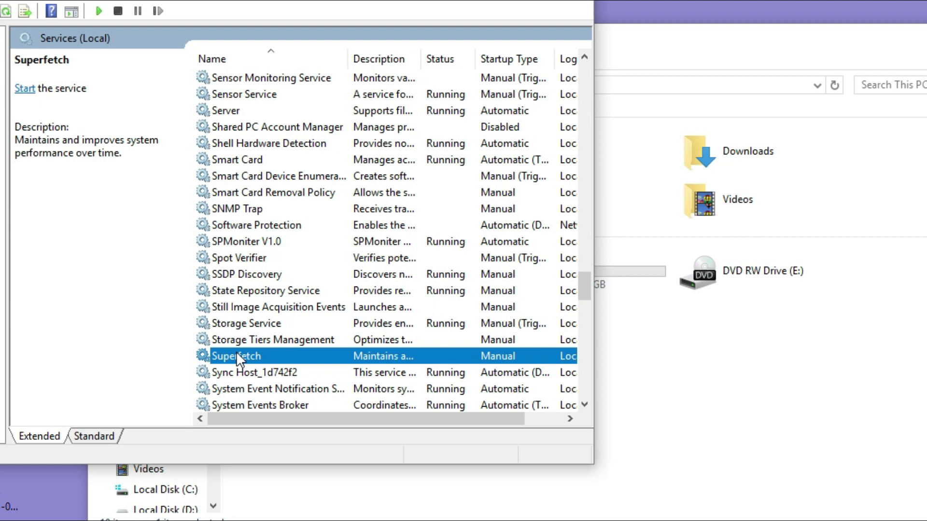
{"action": "right_click", "coordinate": [242, 361]}
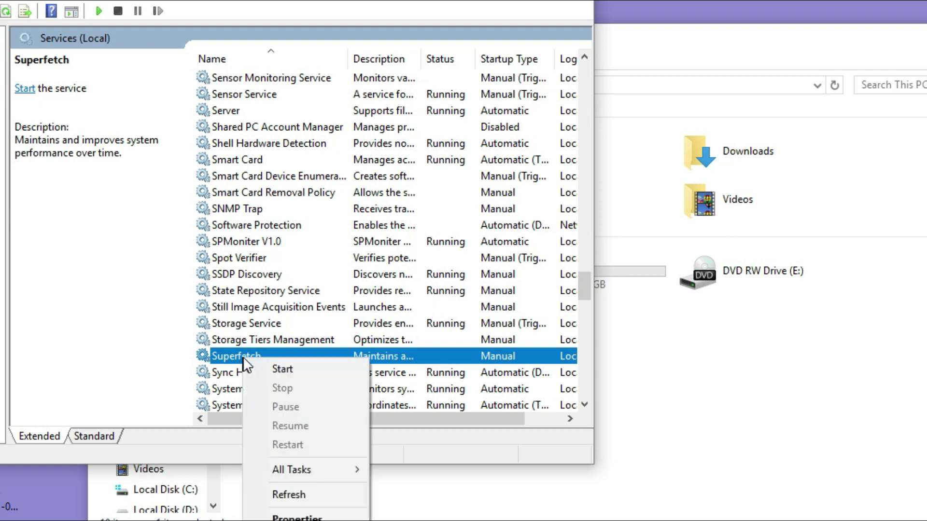
{"action": "left_click", "coordinate": [309, 514]}
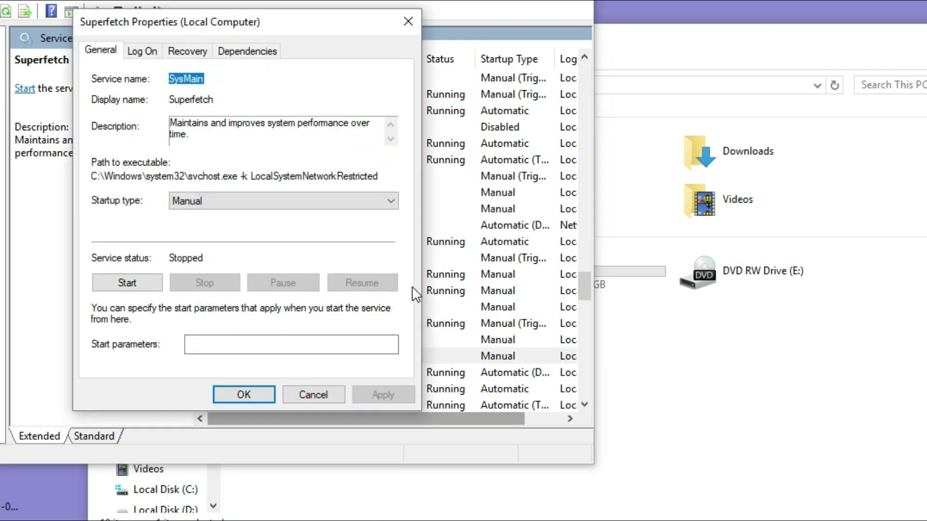
{"action": "left_click", "coordinate": [304, 210]}
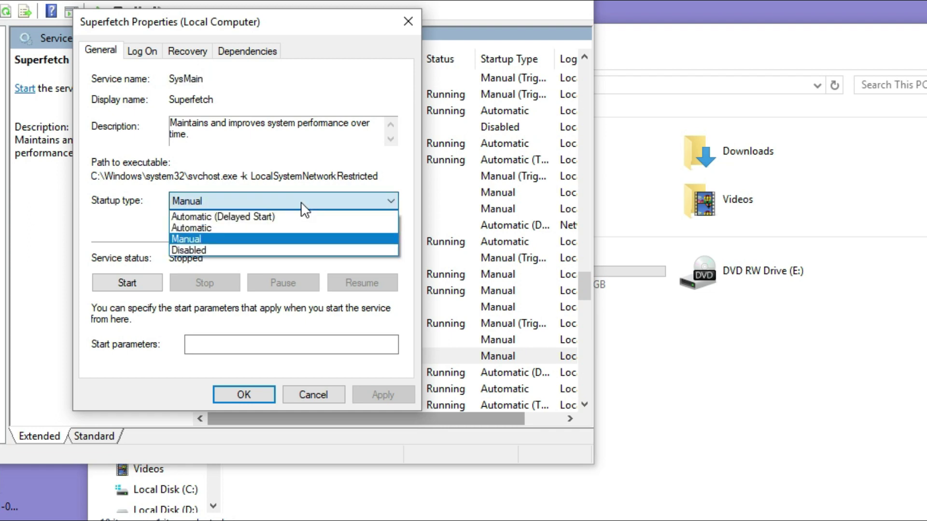
{"action": "left_click", "coordinate": [290, 230]}
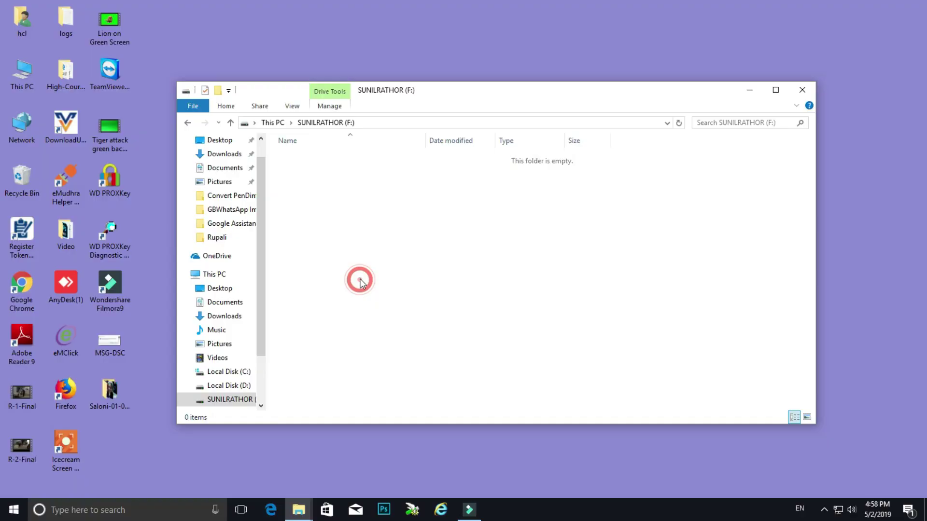
- Return to This PC and open the ReadyBoost settings in the properties of drive F:
{"action": "left_click", "coordinate": [230, 123]}
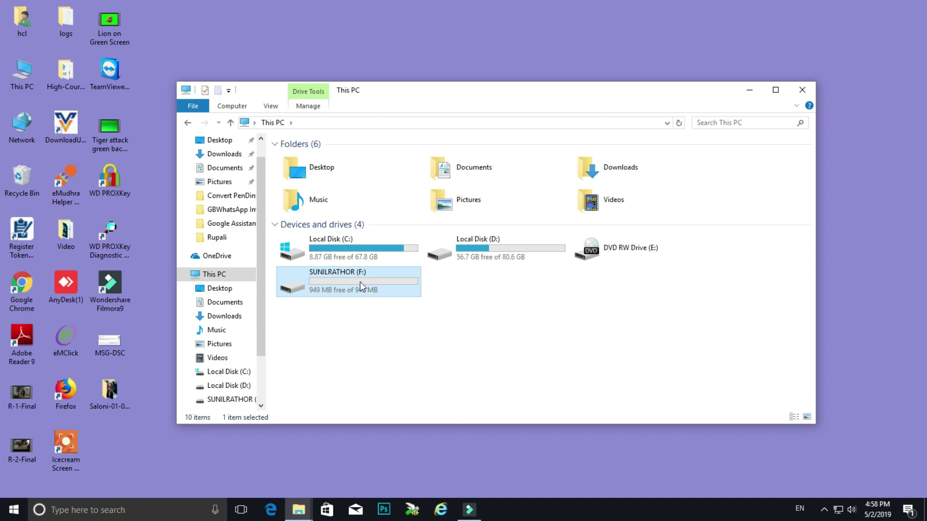
{"action": "right_click", "coordinate": [358, 281]}
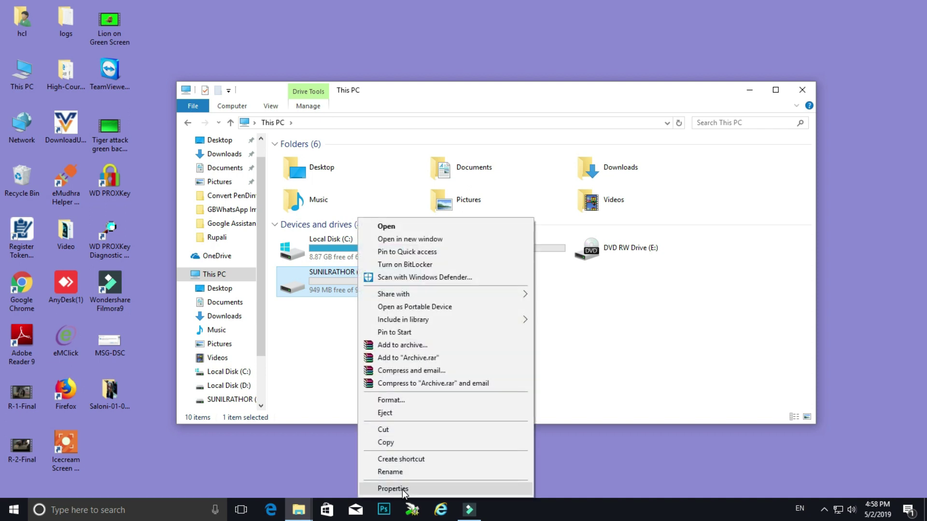
{"action": "left_click", "coordinate": [402, 489]}
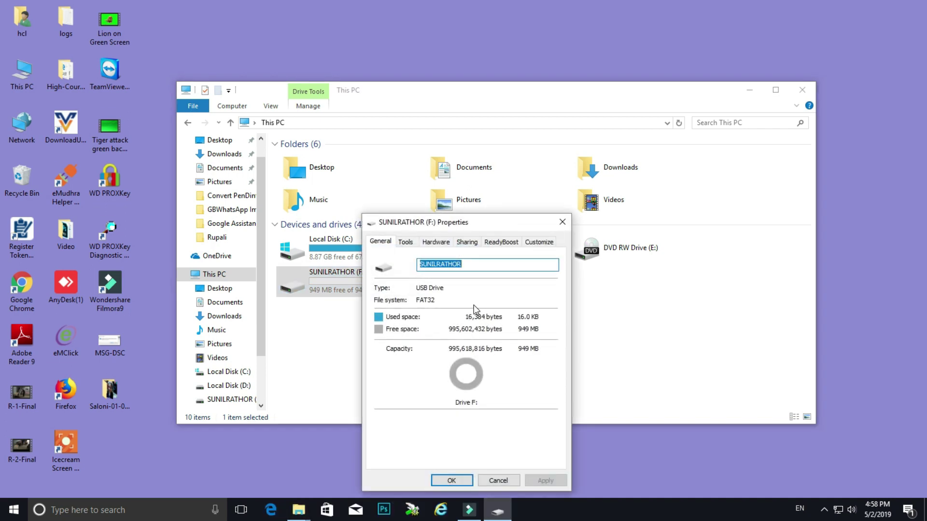
{"action": "left_click", "coordinate": [505, 242]}
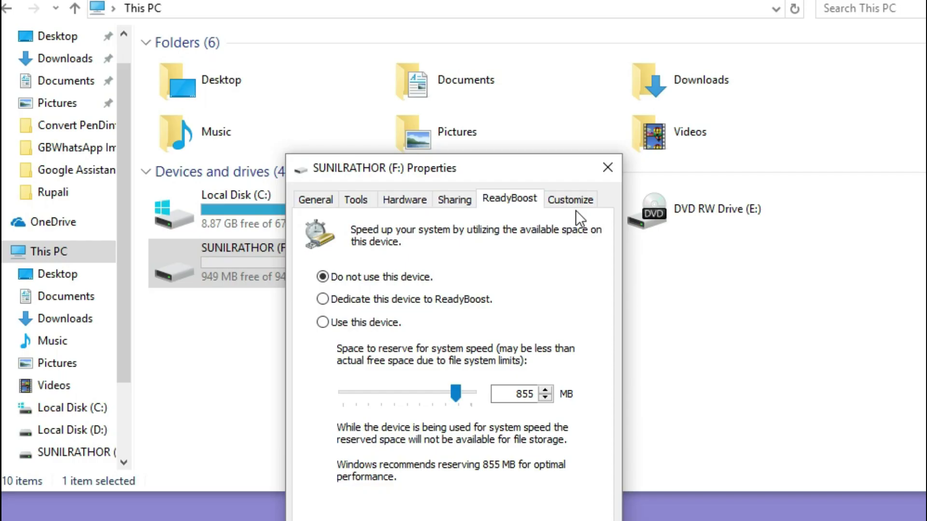
{"action": "left_click_drag", "start_coordinate": [528, 170], "coordinate": [567, 36]}
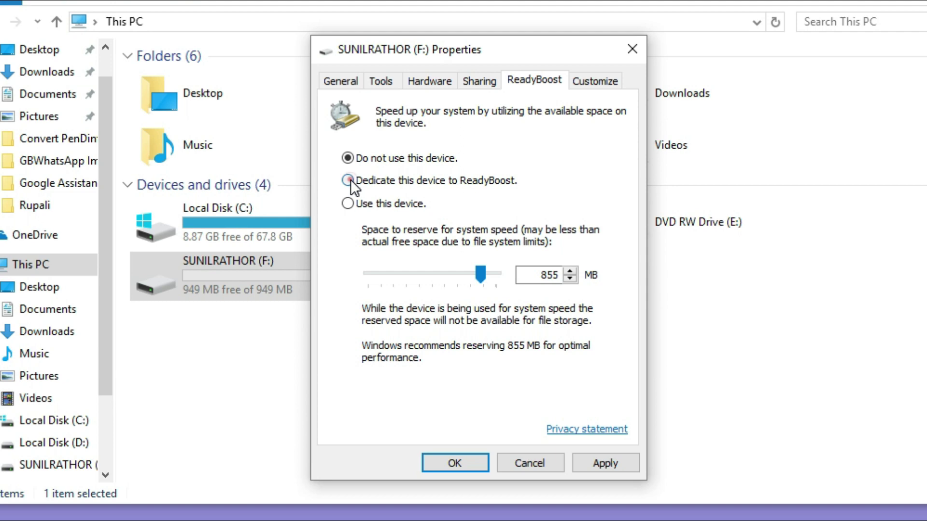
- Try out the different ReadyBoost usage options and the reserved-space slider for drive F:
{"action": "left_click", "coordinate": [347, 180]}
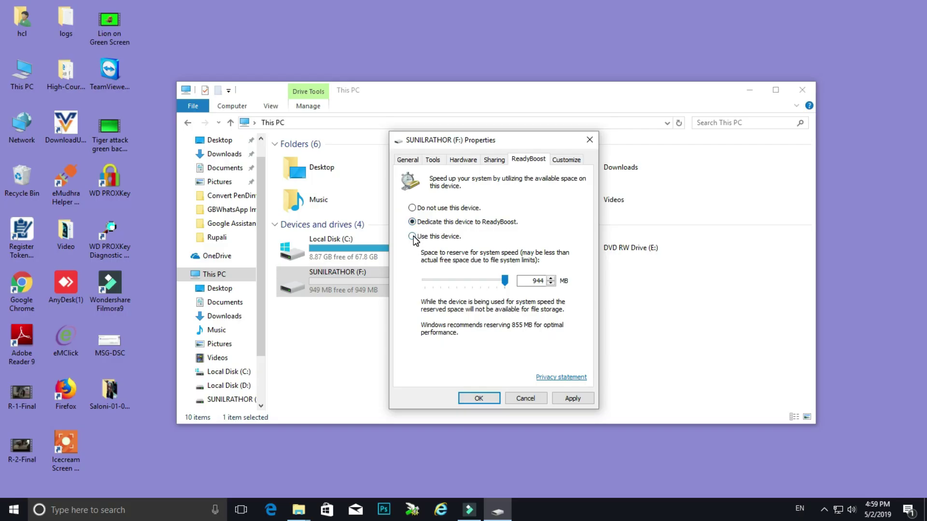
{"action": "left_click", "coordinate": [413, 236]}
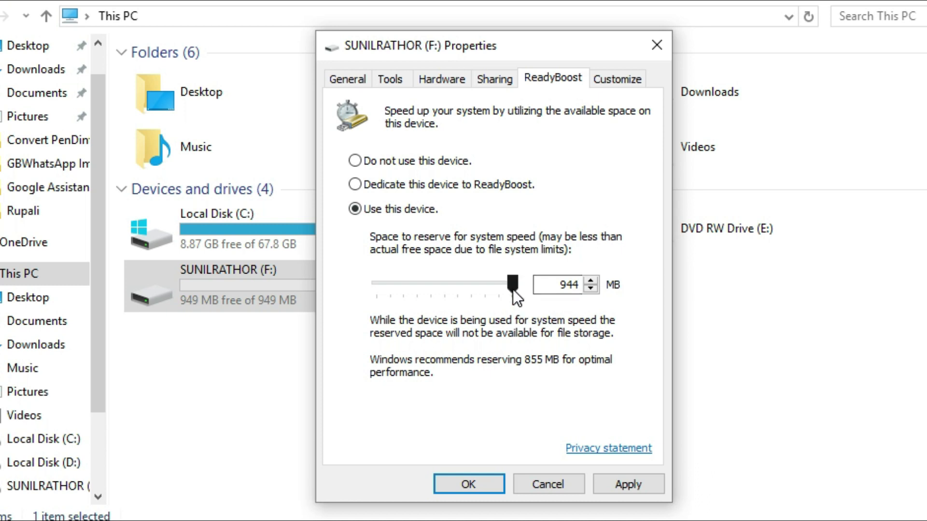
{"action": "mouse_move", "coordinate": [513, 289]}
{"action": "left_mouse_down"}
{"action": "mouse_move", "coordinate": [381, 294]}
{"action": "mouse_move", "coordinate": [521, 299]}
{"action": "left_mouse_up"}
{"action": "left_click", "coordinate": [386, 185]}
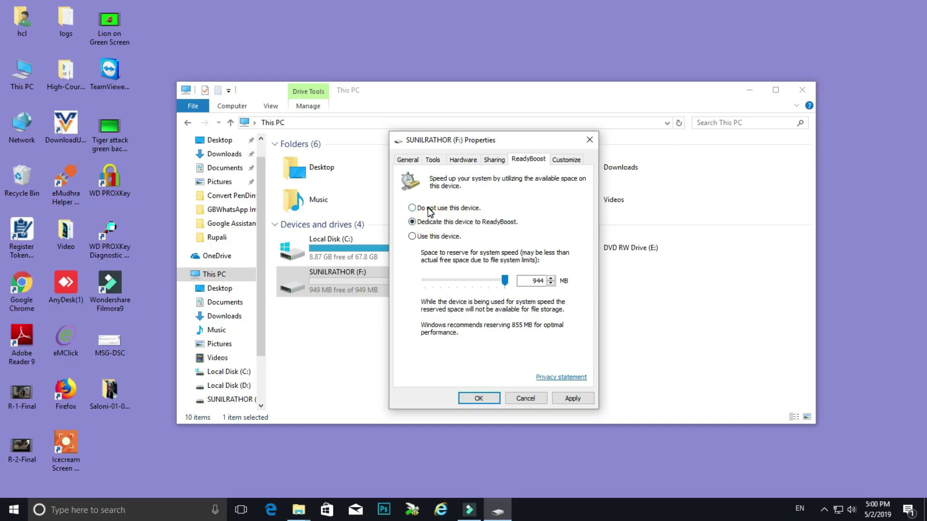
{"action": "left_click", "coordinate": [429, 209]}
- Dedicate drive F: to ReadyBoost, apply the setting and close the drive's properties
{"action": "left_click", "coordinate": [430, 222]}
{"action": "left_click", "coordinate": [574, 398]}
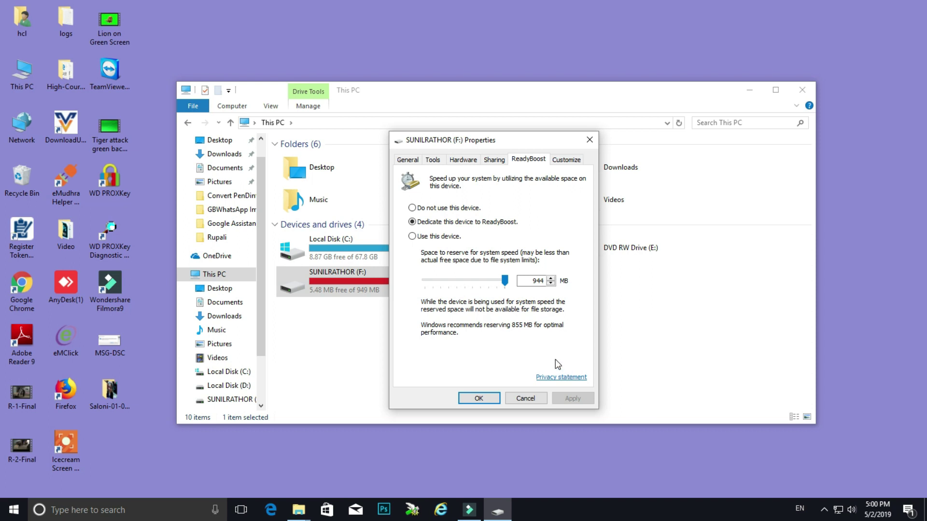
{"action": "left_click", "coordinate": [478, 398]}
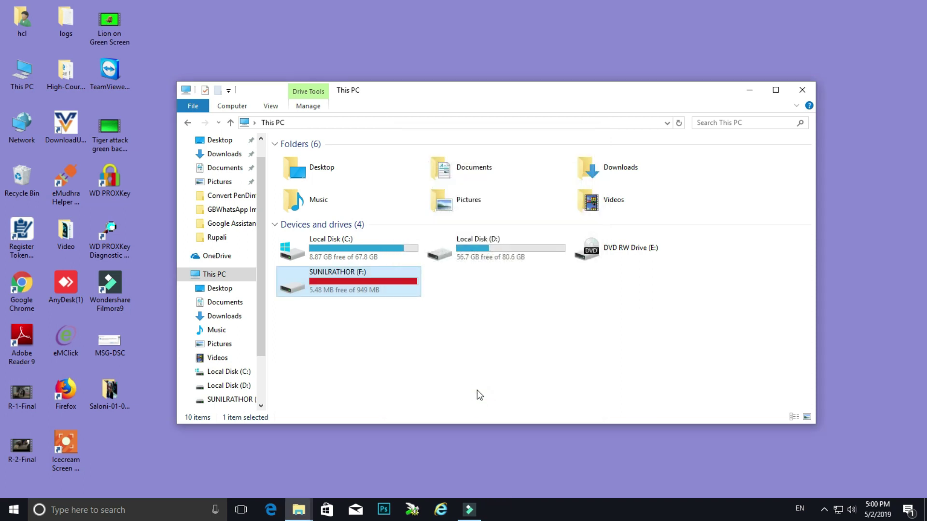